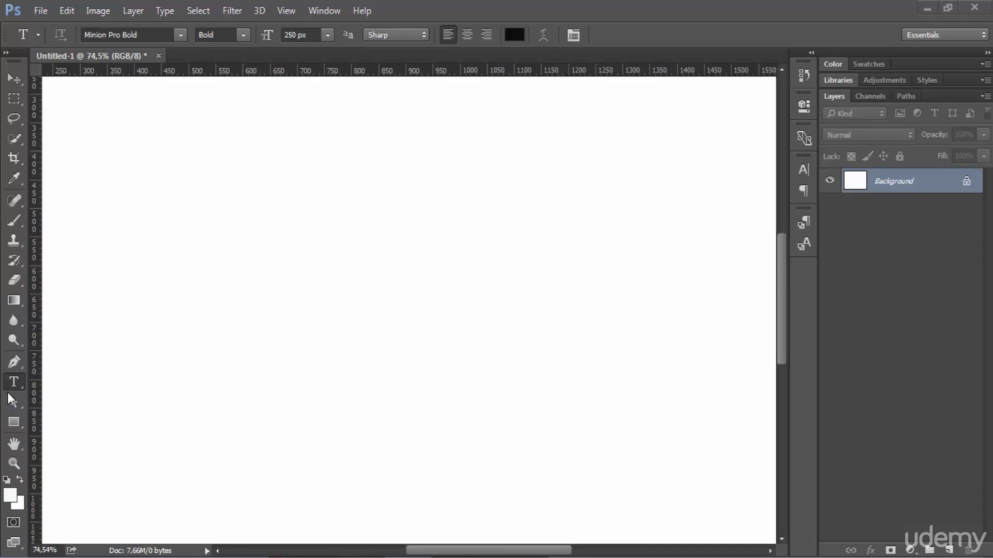
# Type the word TYPE on the canvas and commit it as a new text layer.
pyautogui.click(151, 298)
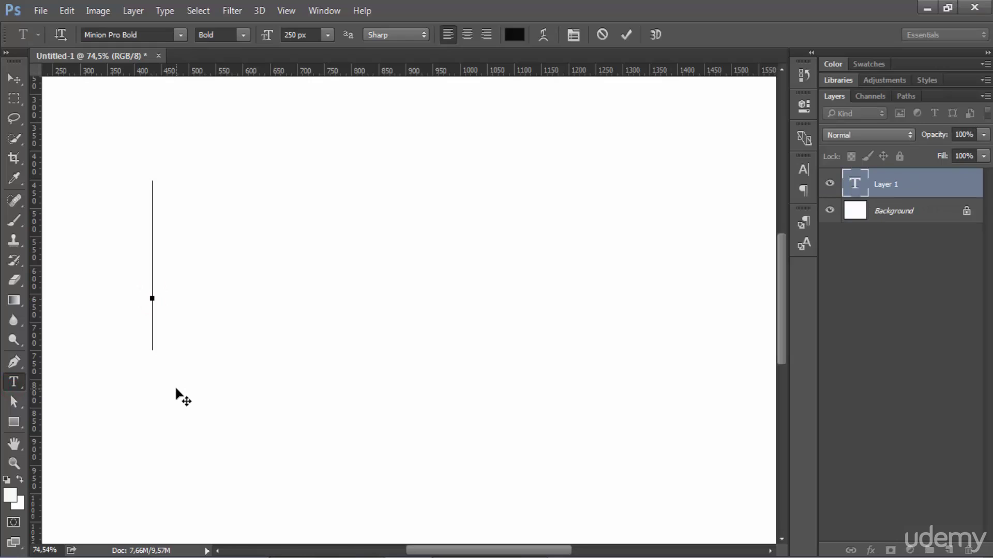
pyautogui.write('TYPE')
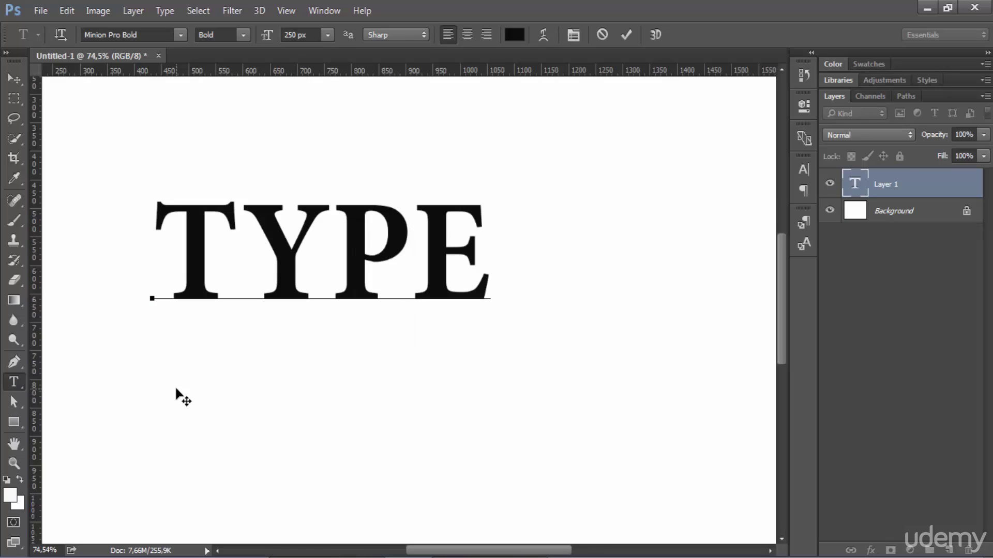
pyautogui.click(626, 34)
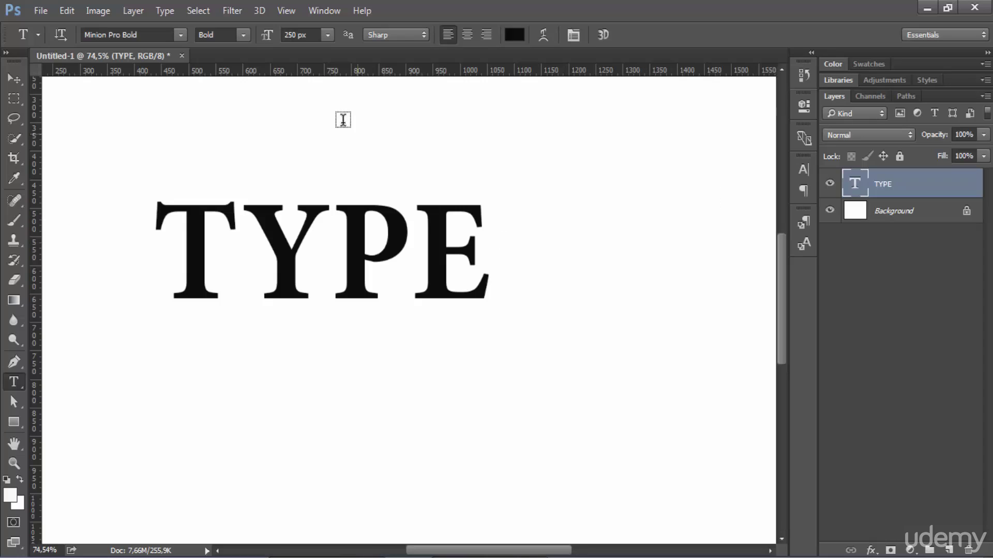
# Move the TYPE text right and down, then create a work path from the TYPE layer.
pyautogui.click(15, 77)
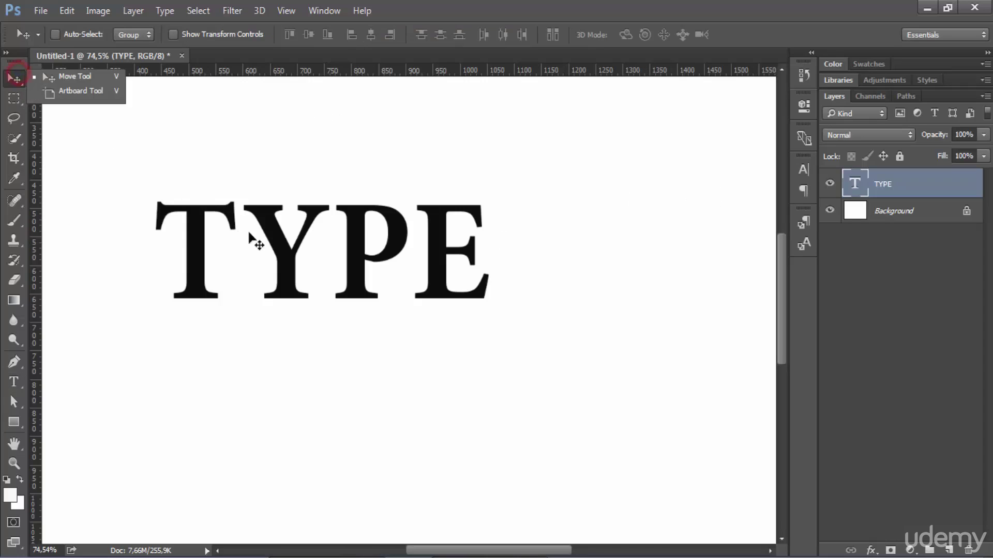
pyautogui.moveTo(275, 236); pyautogui.dragTo(324, 285)
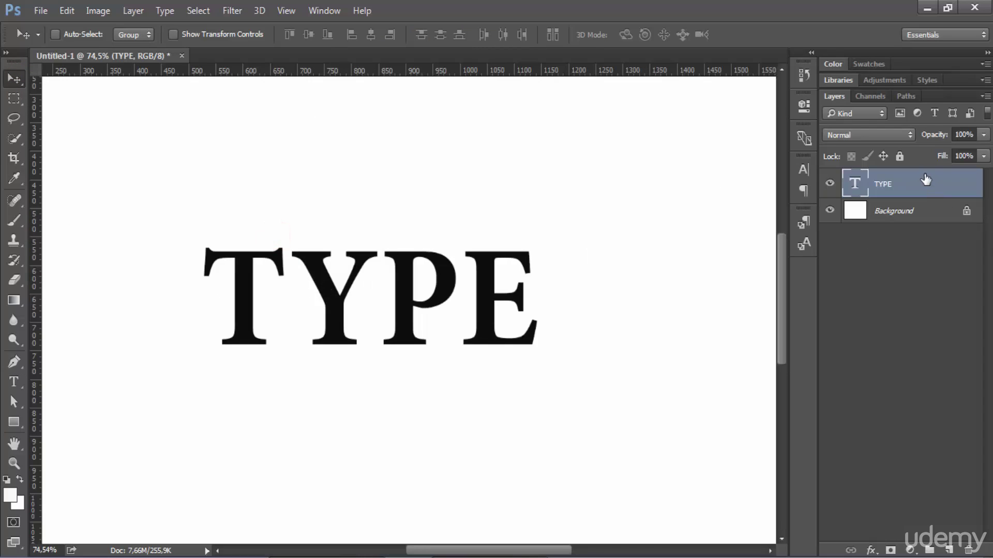
pyautogui.click(920, 175)
pyautogui.rightClick(940, 187)
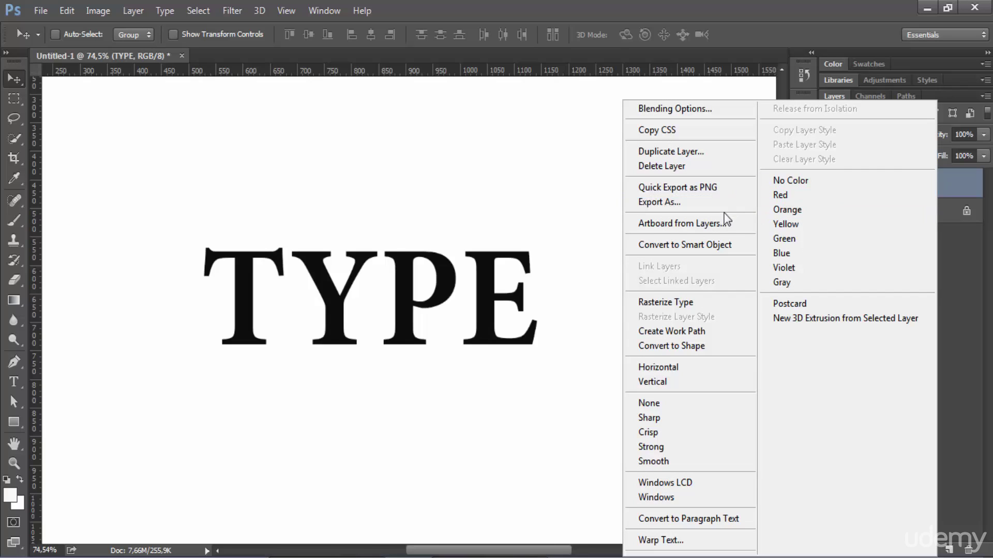
pyautogui.click(690, 333)
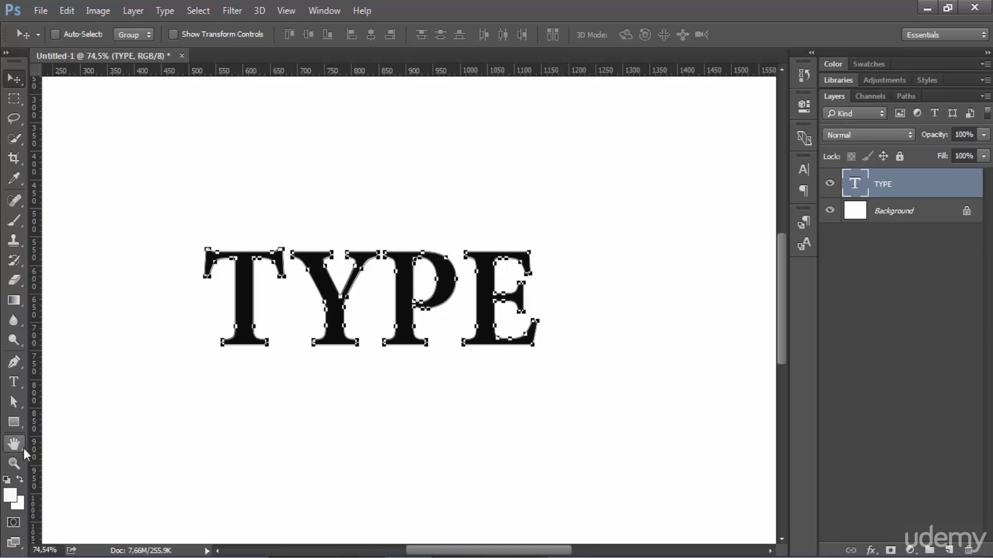
# With Direct Selection, raise the E's top corners and stretch its lower serif into a rightward spike.
pyautogui.click(22, 401)
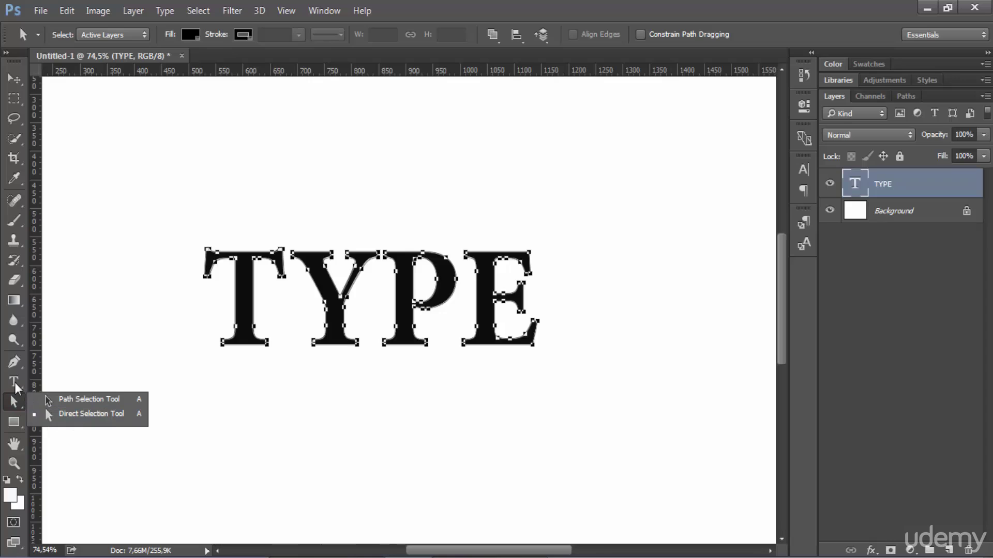
pyautogui.click(53, 414)
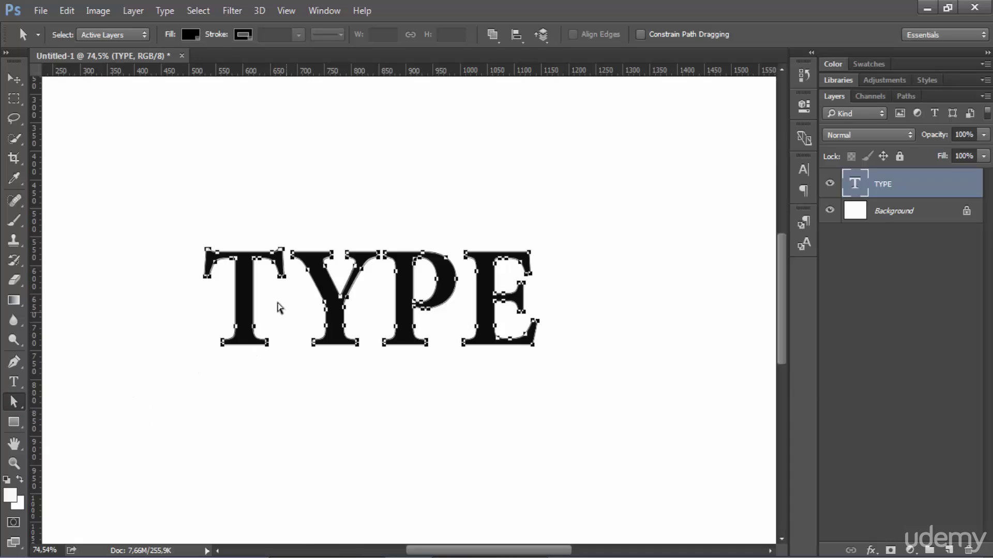
pyautogui.click(457, 352)
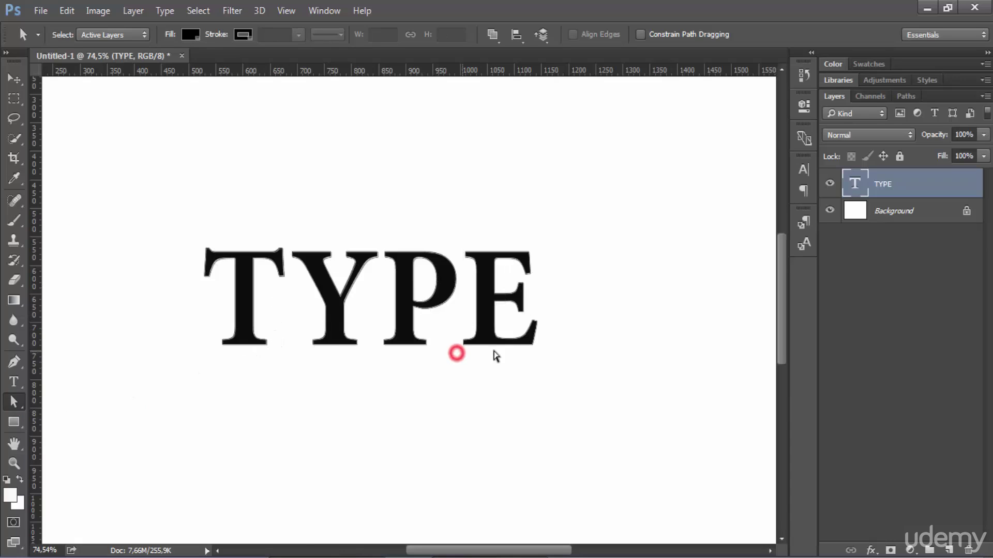
pyautogui.click(532, 337)
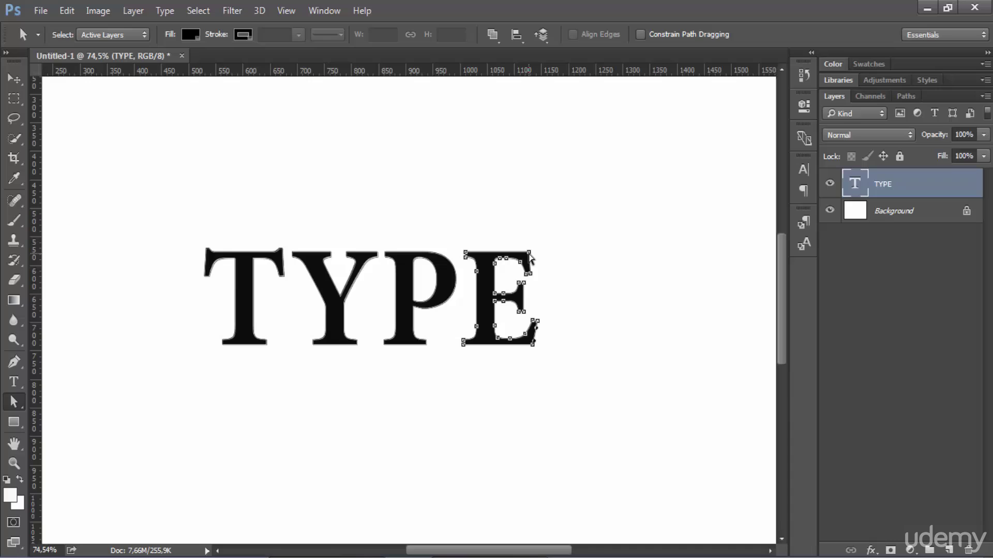
pyautogui.moveTo(529, 257); pyautogui.dragTo(554, 237)
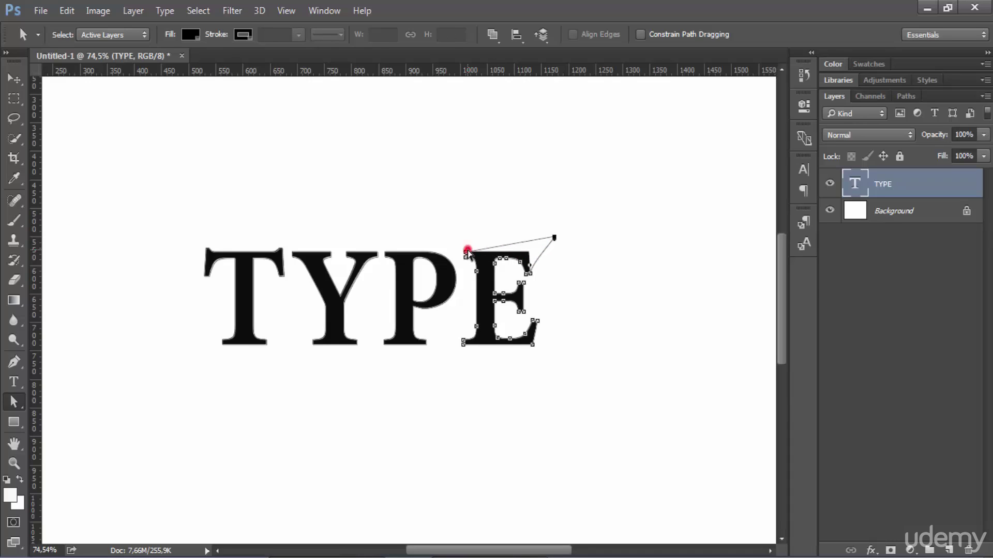
pyautogui.moveTo(467, 250); pyautogui.dragTo(463, 231)
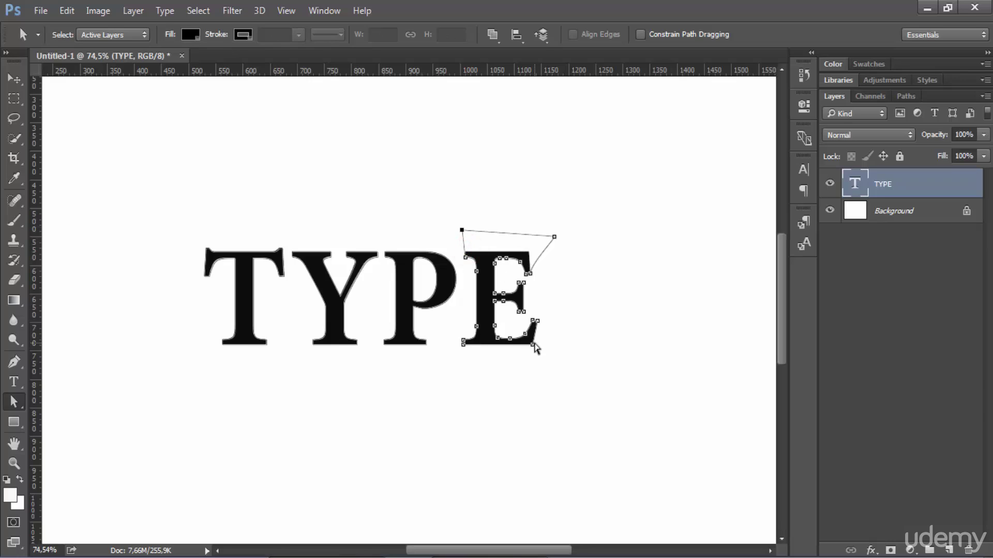
pyautogui.moveTo(538, 323); pyautogui.dragTo(599, 329)
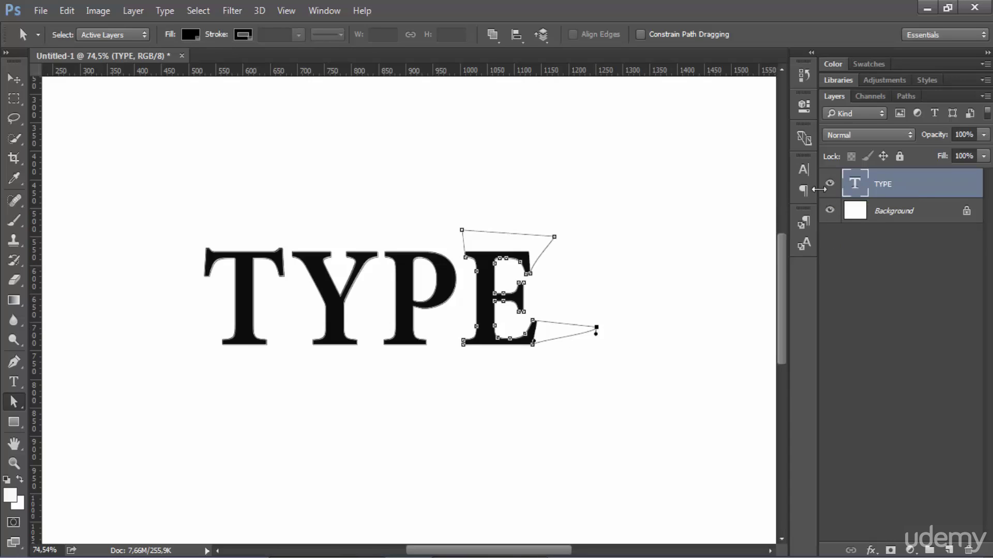
# Hide the text and pull the T's left and right arms down into spikes.
pyautogui.click(830, 185)
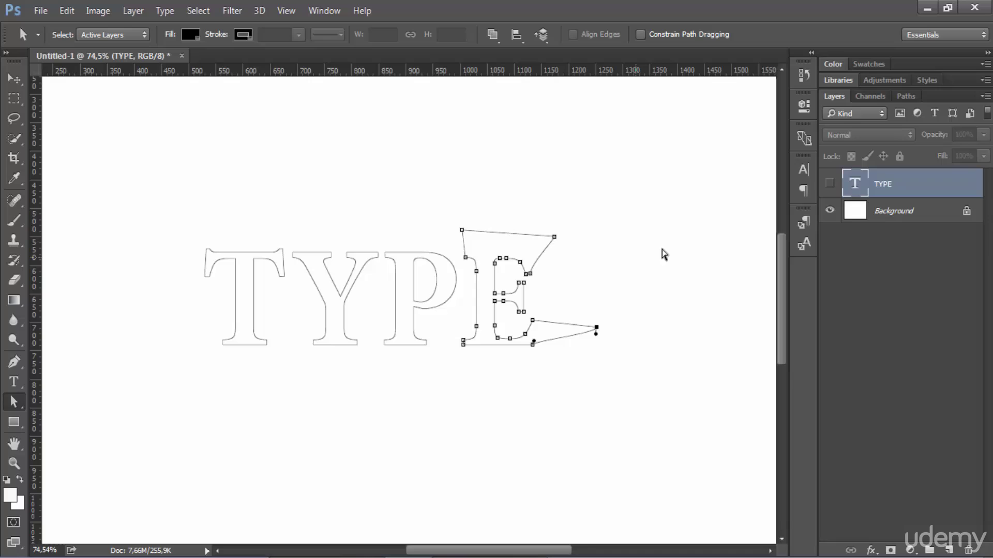
pyautogui.click(654, 375)
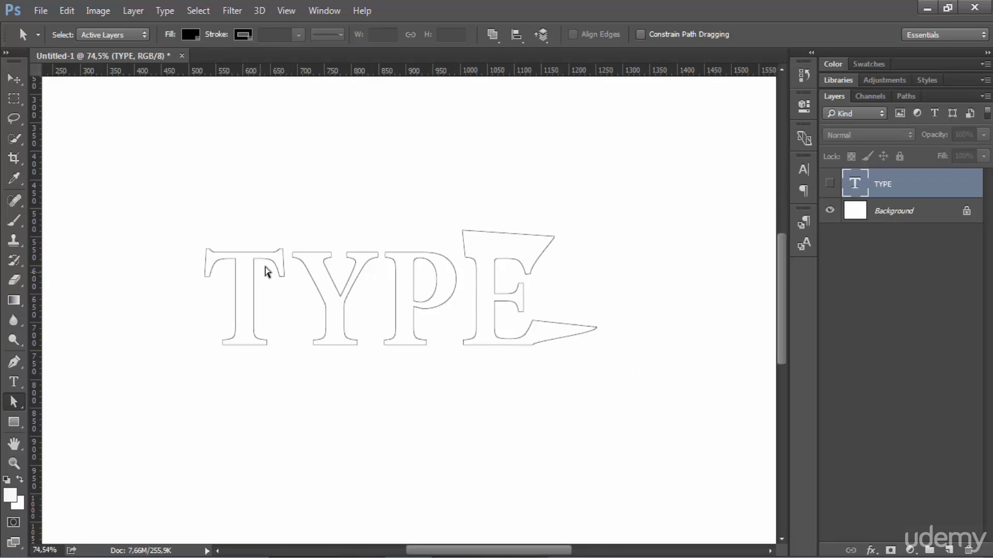
pyautogui.click(235, 336)
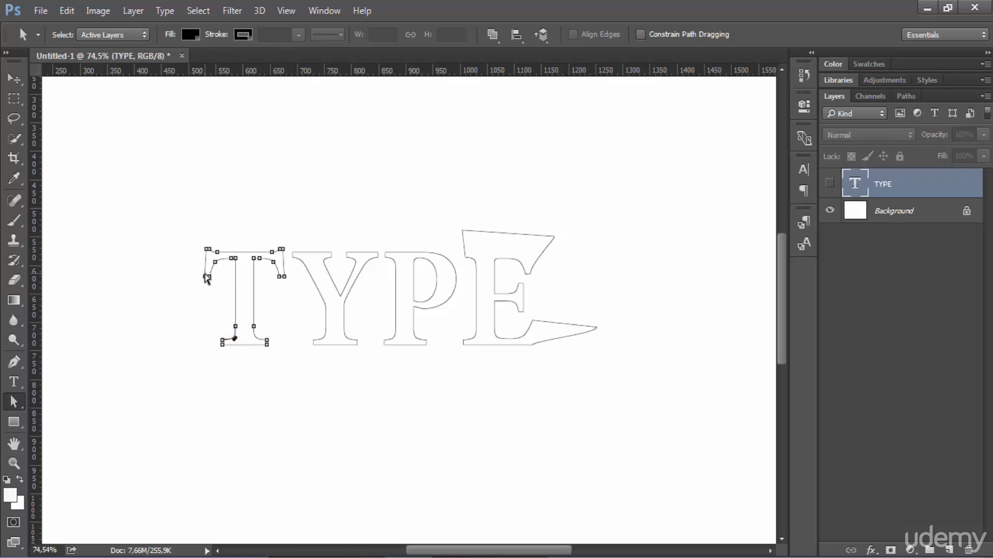
pyautogui.moveTo(207, 277); pyautogui.dragTo(194, 306)
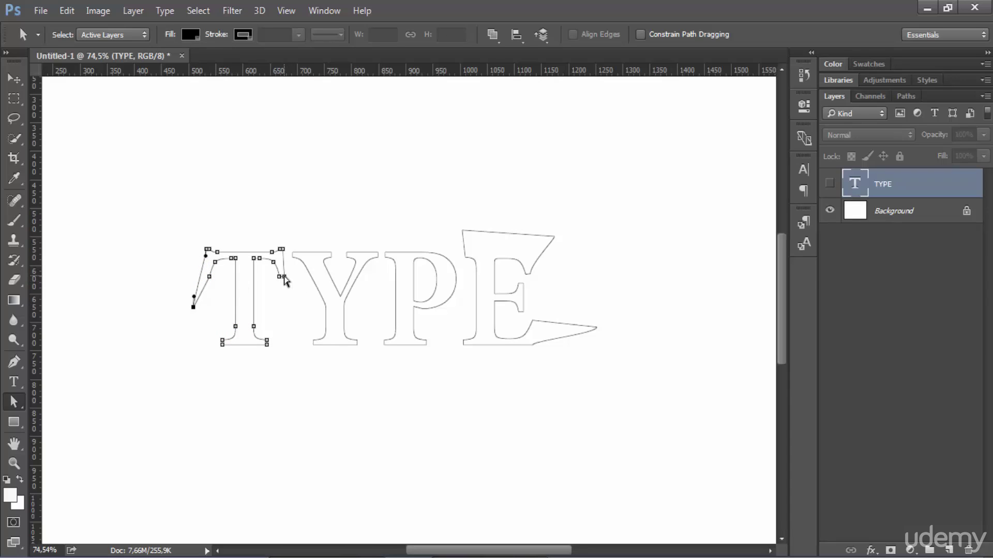
pyautogui.moveTo(281, 276); pyautogui.dragTo(295, 305)
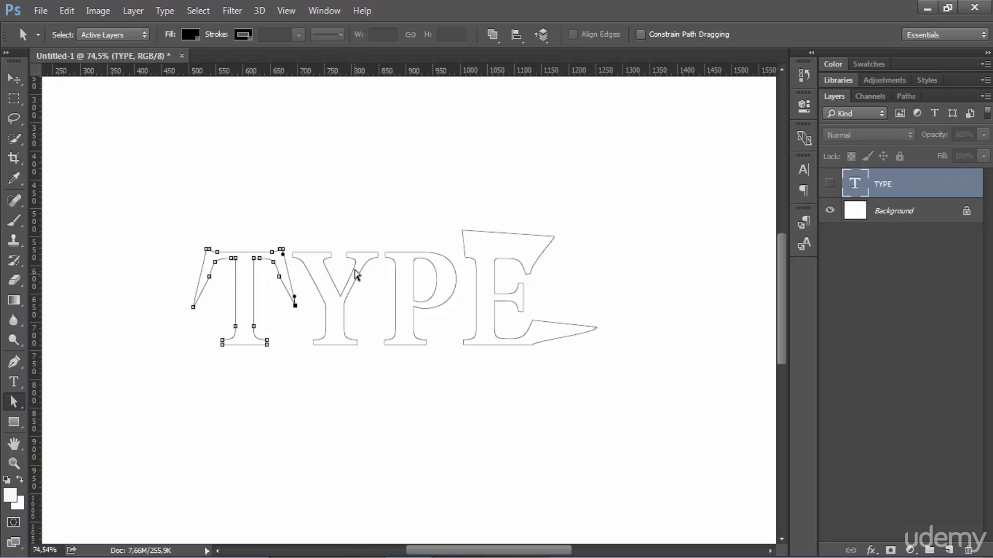
# Select the Y's top anchors and stretch them upward into a tall block.
pyautogui.click(329, 251)
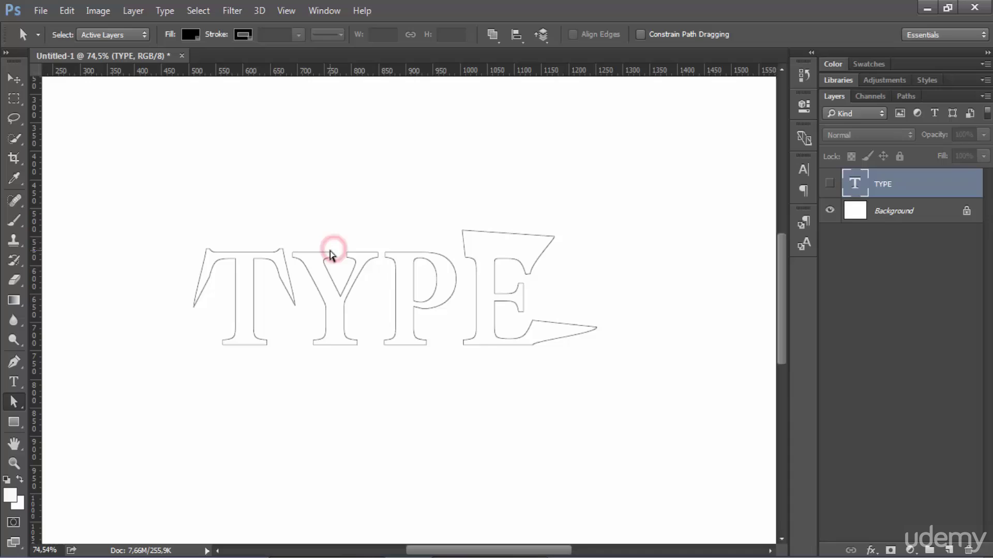
pyautogui.click(331, 252)
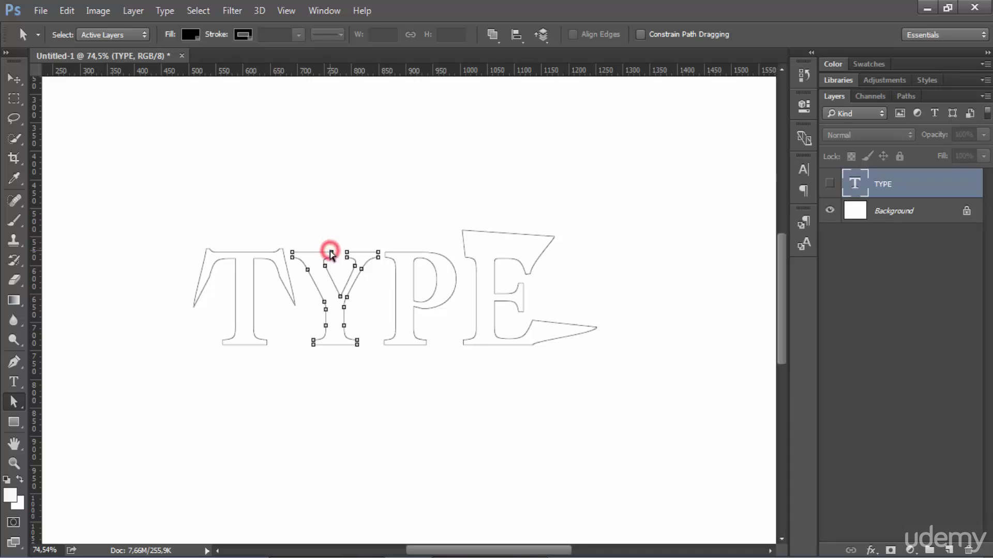
pyautogui.click(292, 253)
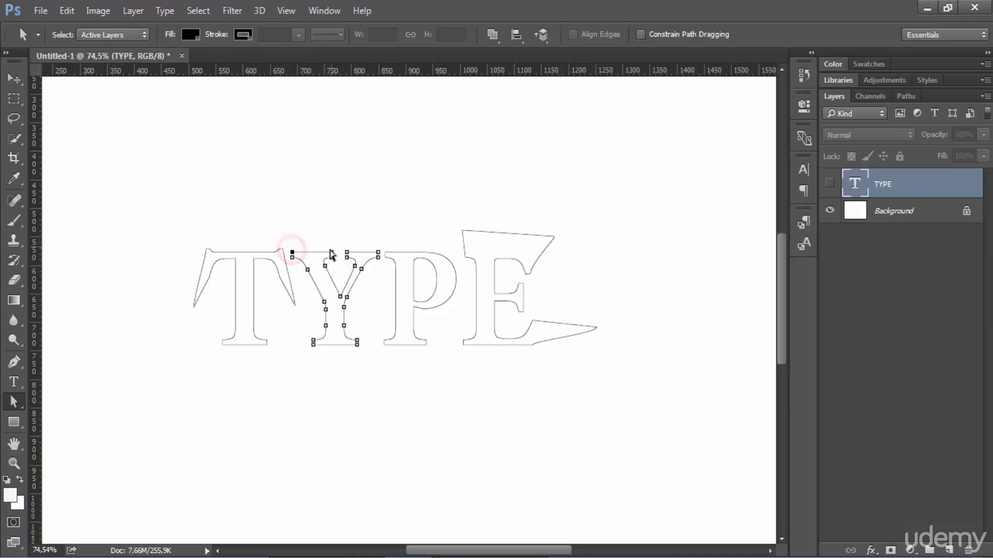
pyautogui.moveTo(331, 253); pyautogui.dragTo(331, 209)
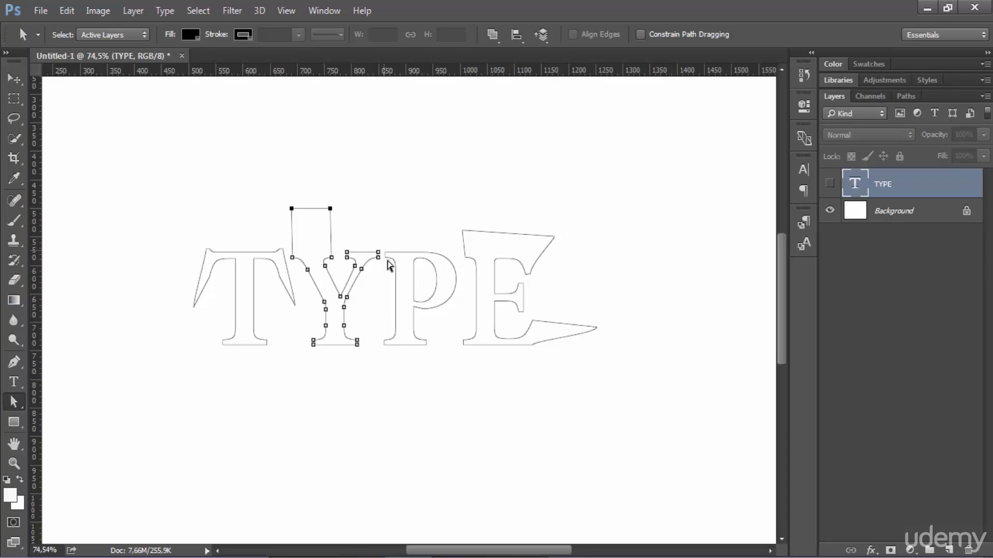
# Pull the P's base anchor down-right into a long spike, then deselect the path.
pyautogui.click(422, 342)
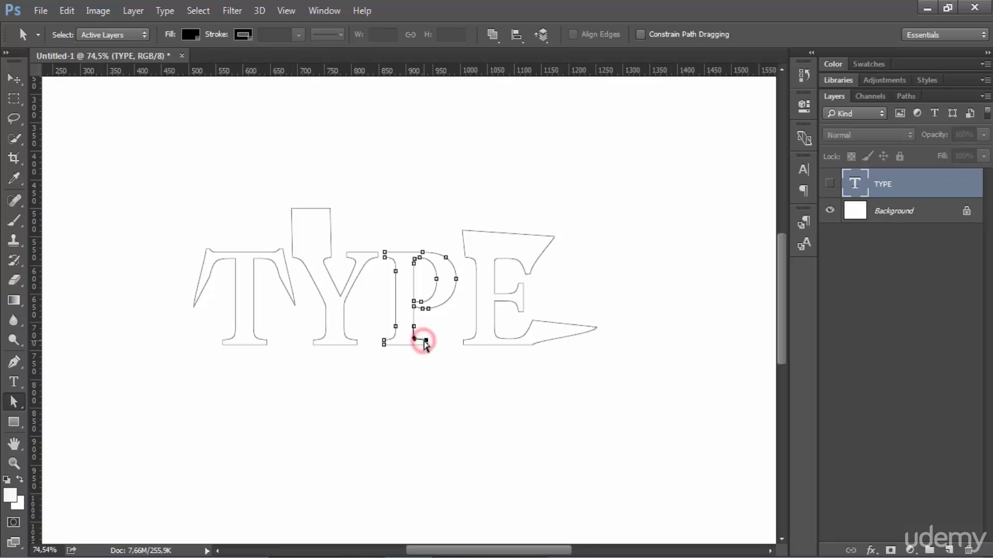
pyautogui.moveTo(425, 342); pyautogui.dragTo(464, 383)
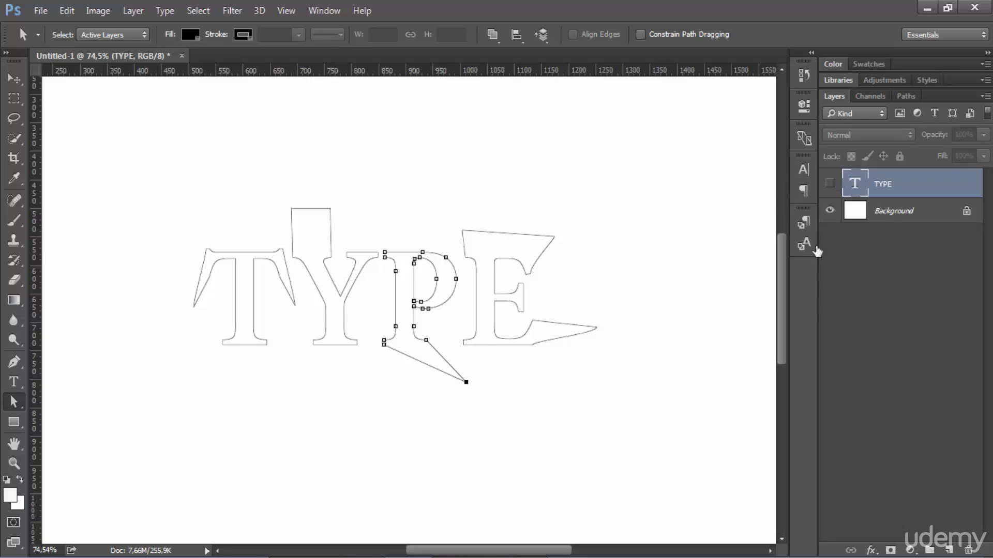
pyautogui.click(848, 337)
pyautogui.click(639, 393)
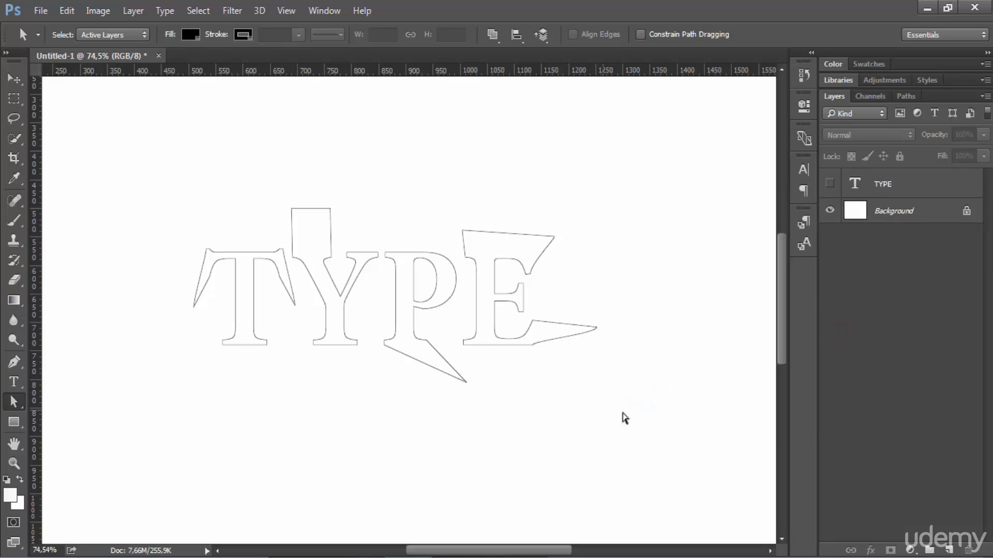
# Make a selection from the Work Path in the Paths panel with Feather Radius 0.
pyautogui.click(879, 190)
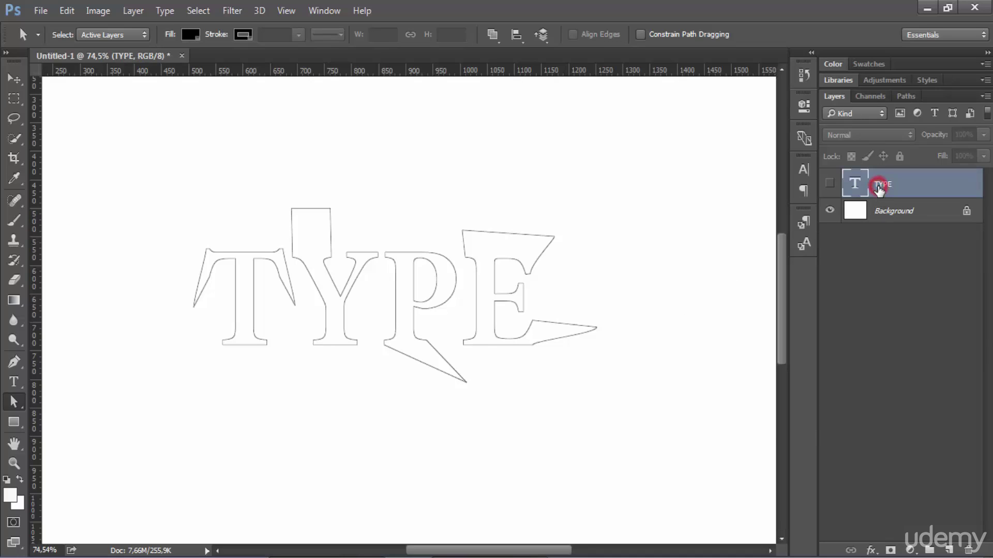
pyautogui.click(903, 97)
pyautogui.rightClick(857, 113)
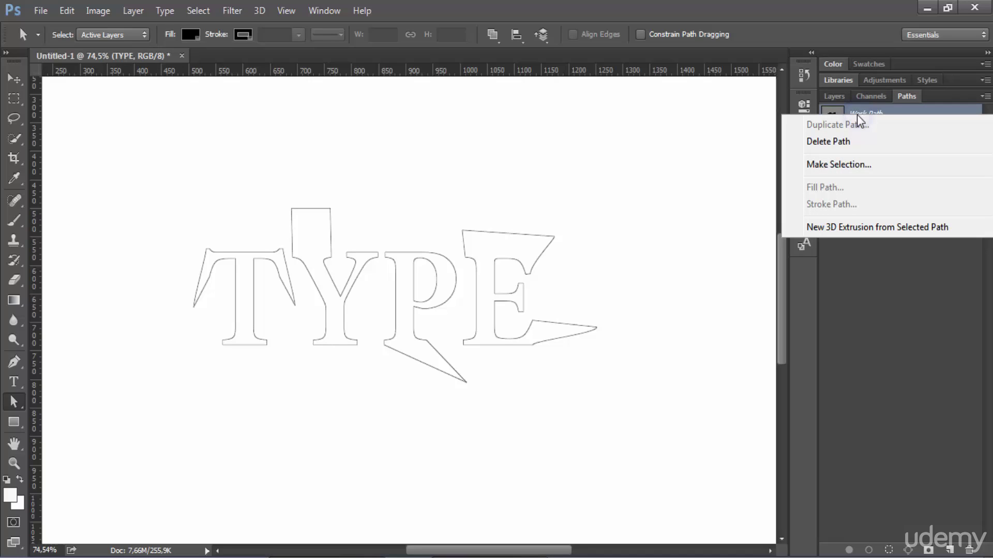
pyautogui.click(835, 97)
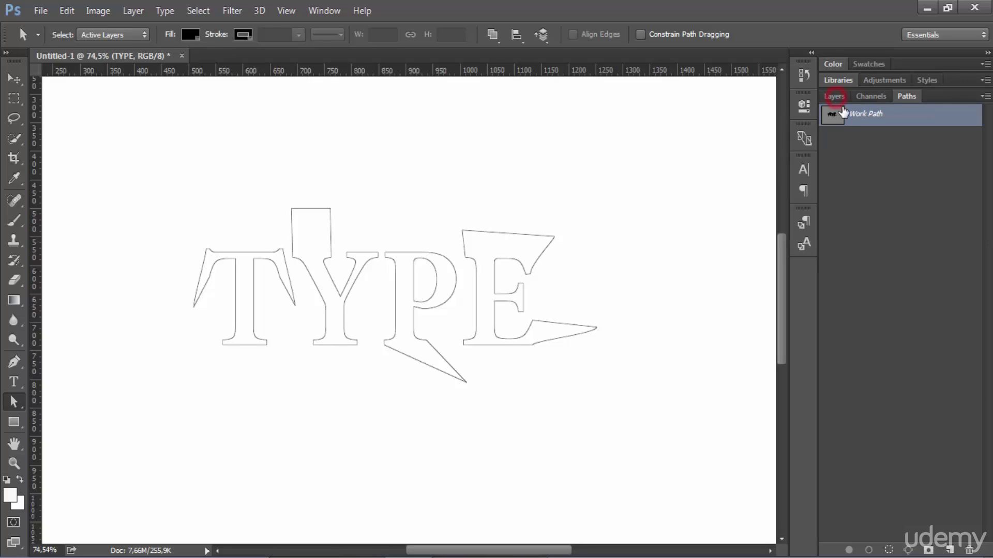
pyautogui.click(833, 97)
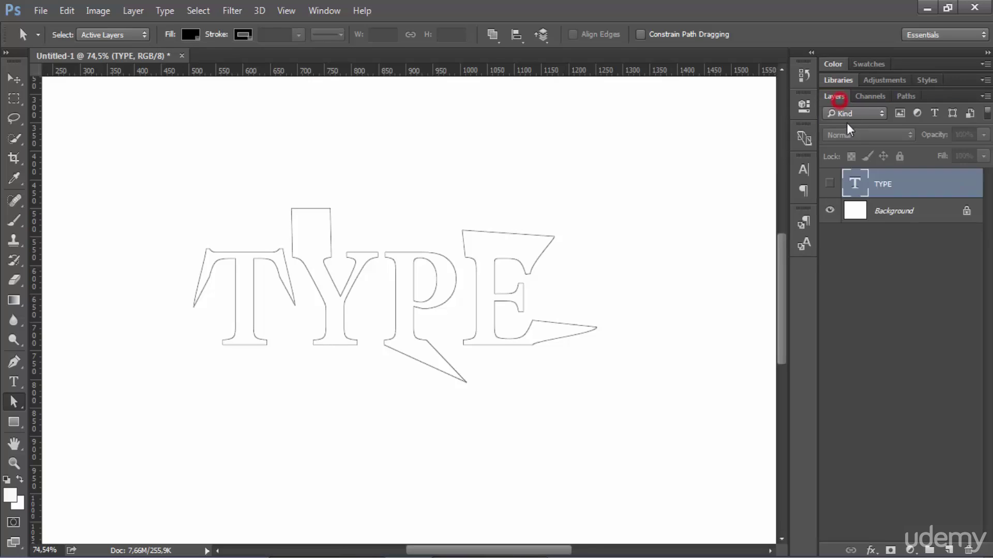
pyautogui.click(906, 97)
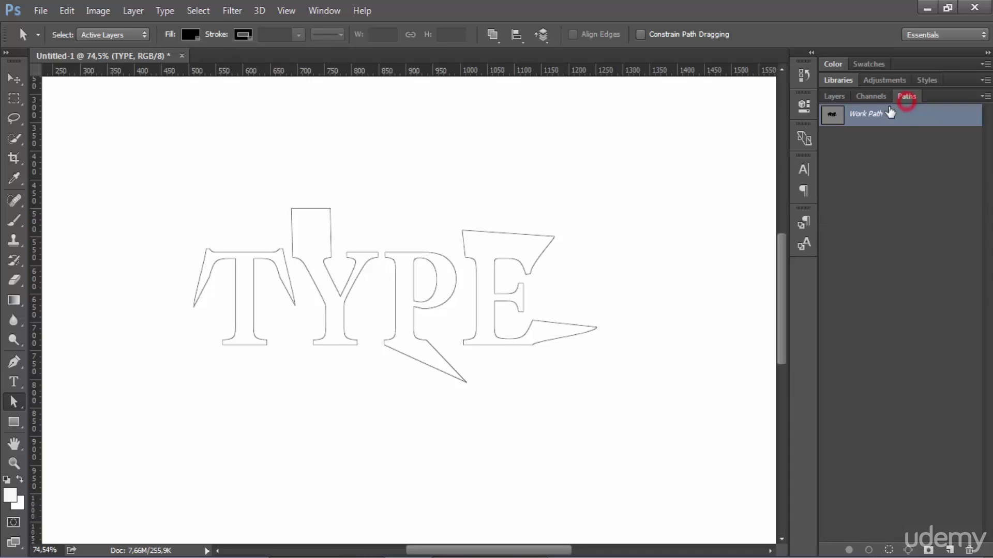
pyautogui.rightClick(858, 118)
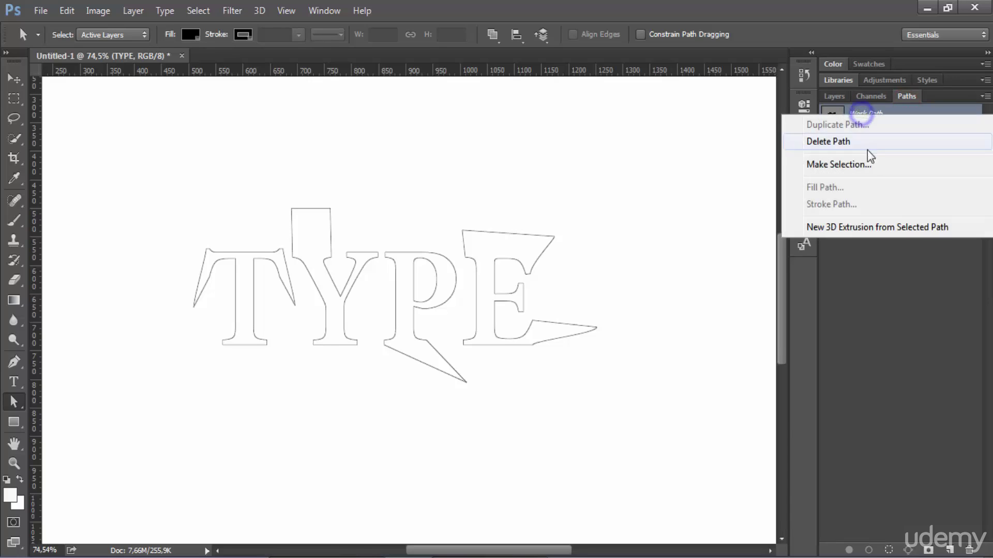
pyautogui.click(868, 166)
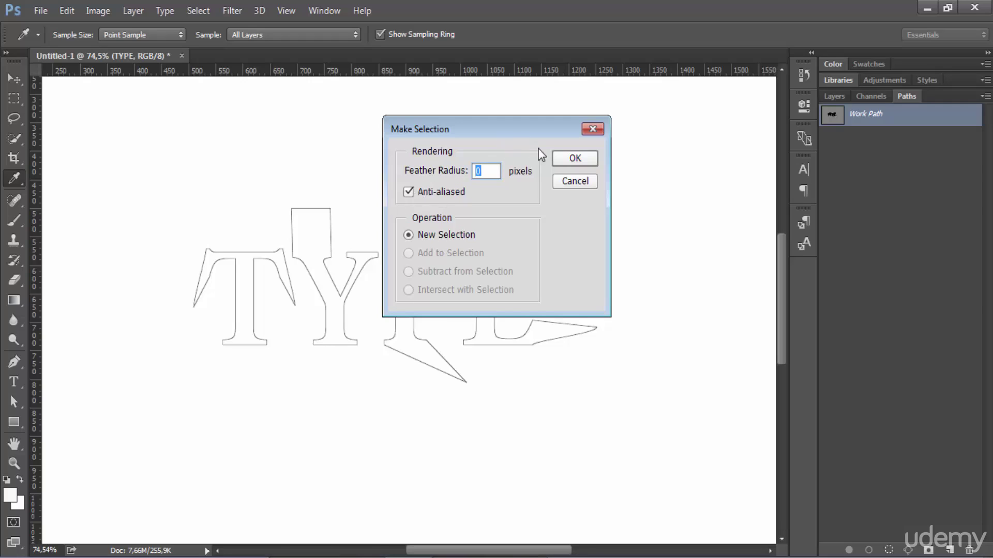
pyautogui.click(563, 159)
pyautogui.press('a')
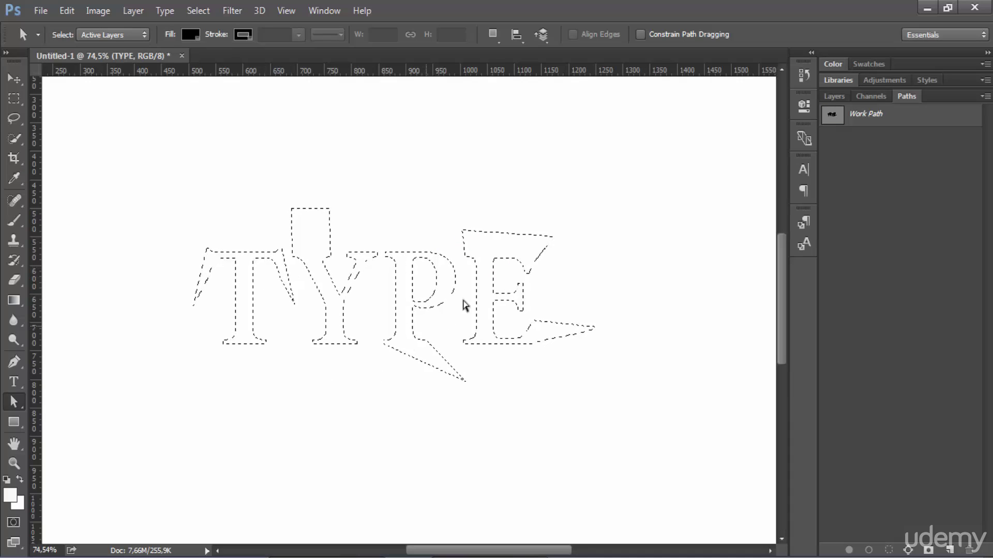
# Back in the Layers panel, add an empty Layer 1 above the TYPE layer.
pyautogui.click(833, 97)
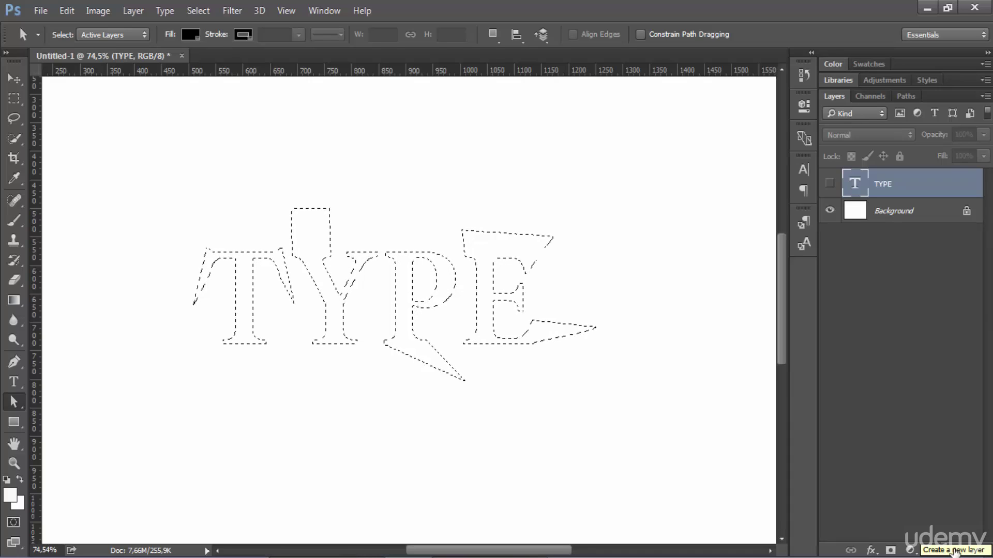
pyautogui.click(954, 550)
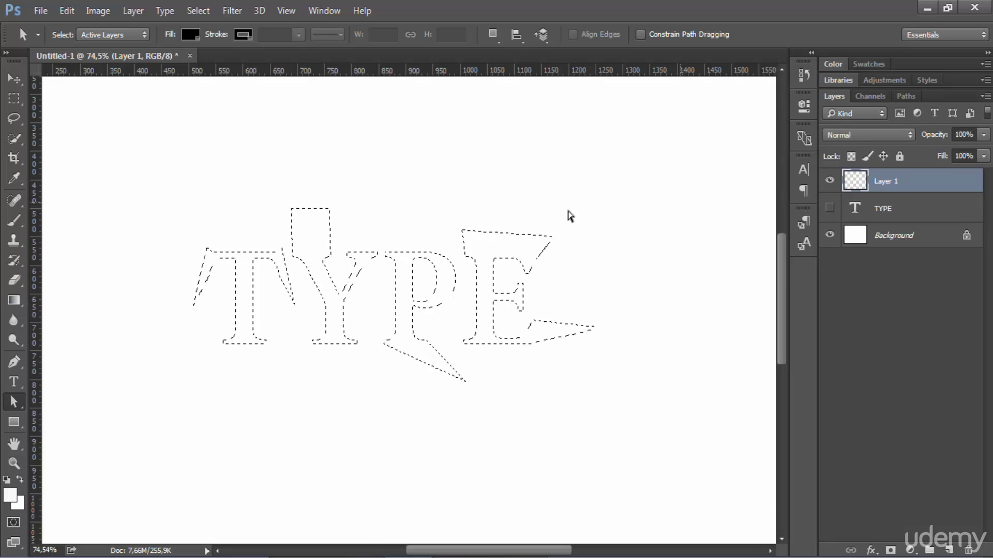
pyautogui.click(67, 11)
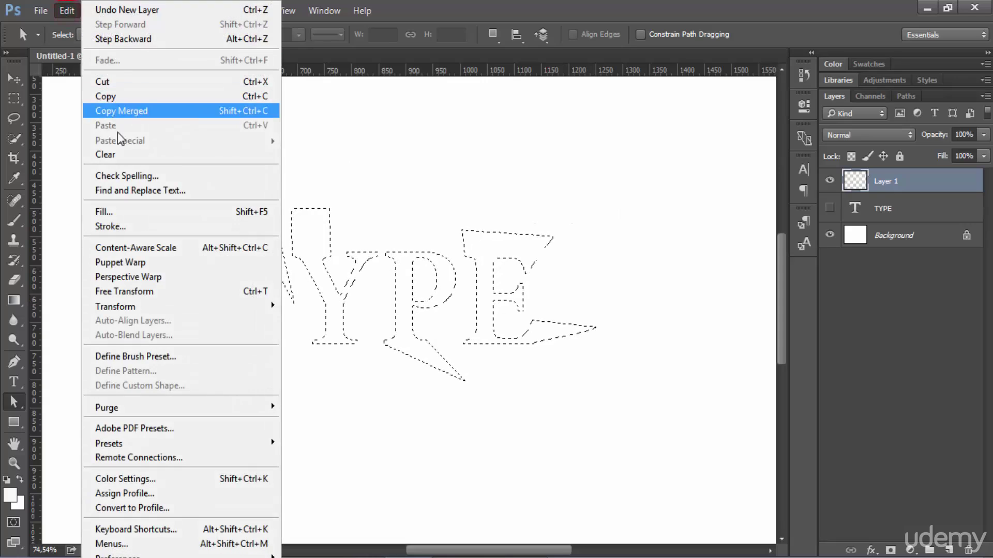
# Fill the selection on Layer 1 with the custom colour bright red #f70909.
pyautogui.click(162, 213)
pyautogui.click(494, 155)
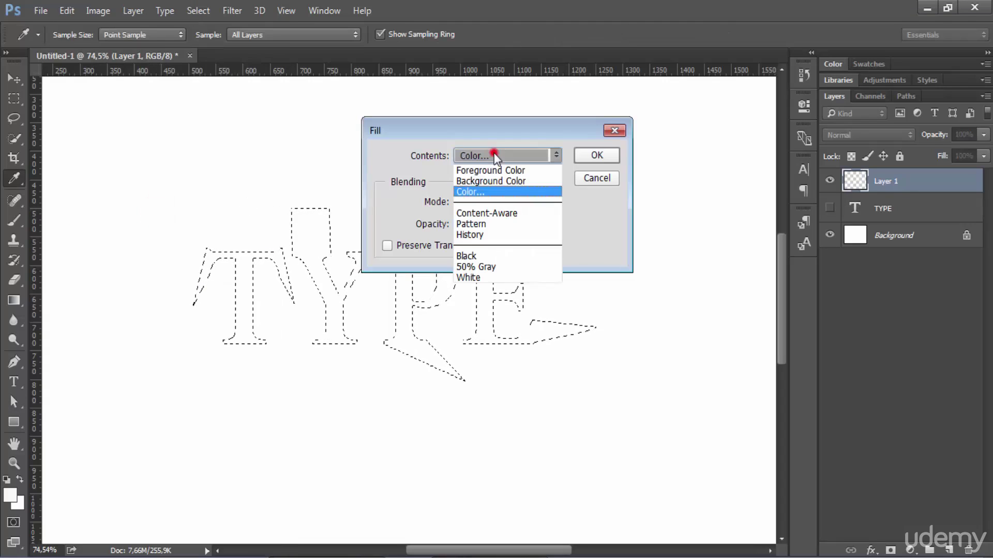
pyautogui.click(497, 192)
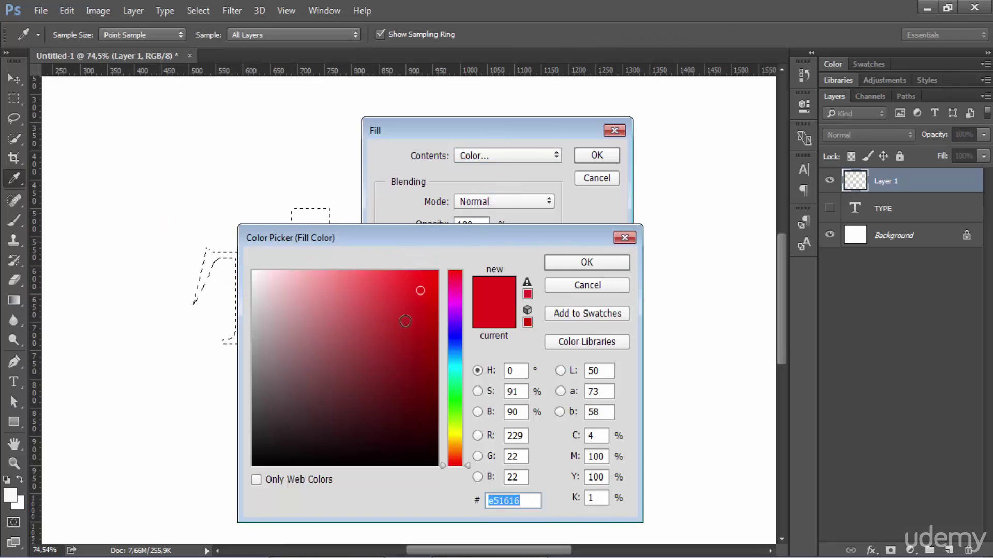
pyautogui.click(379, 403)
pyautogui.click(350, 365)
pyautogui.click(299, 347)
pyautogui.moveTo(310, 348); pyautogui.dragTo(431, 277)
pyautogui.click(587, 262)
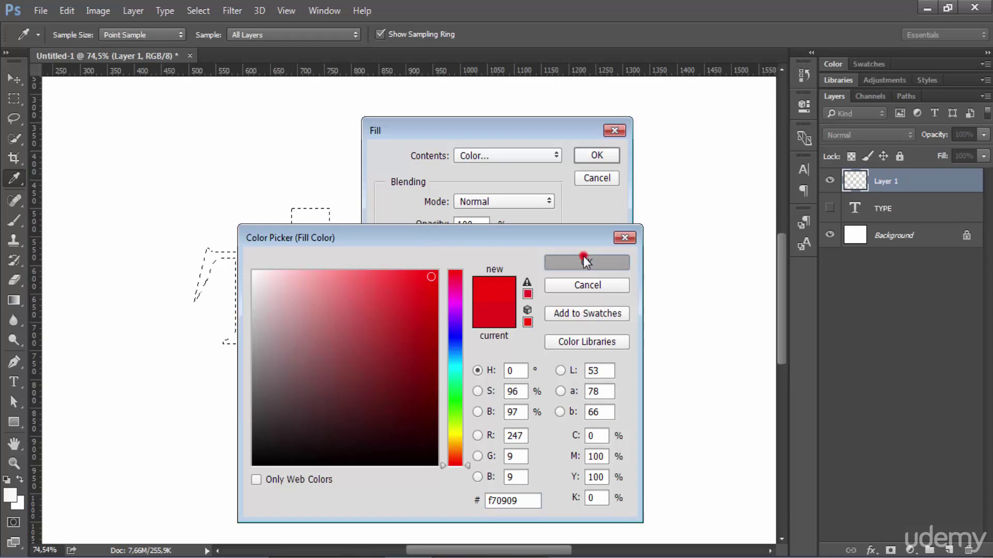
pyautogui.click(598, 156)
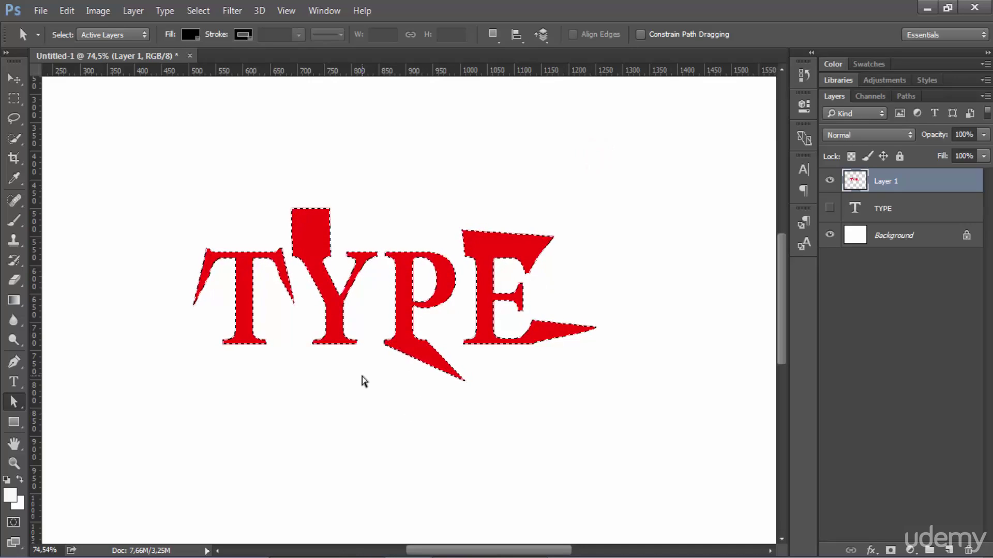
# Switch to the Rectangular Marquee tool and click the canvas to deselect.
pyautogui.press('m')
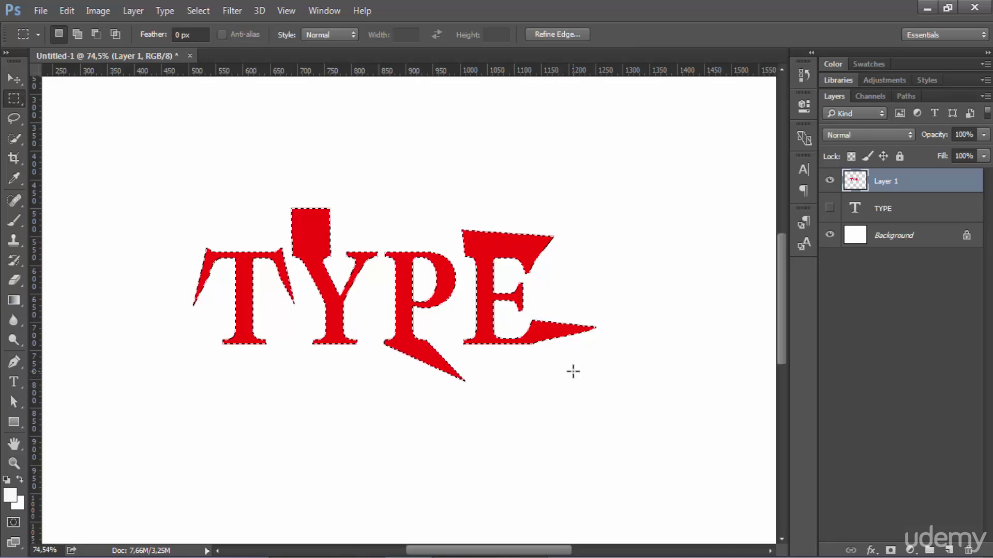
pyautogui.click(573, 372)
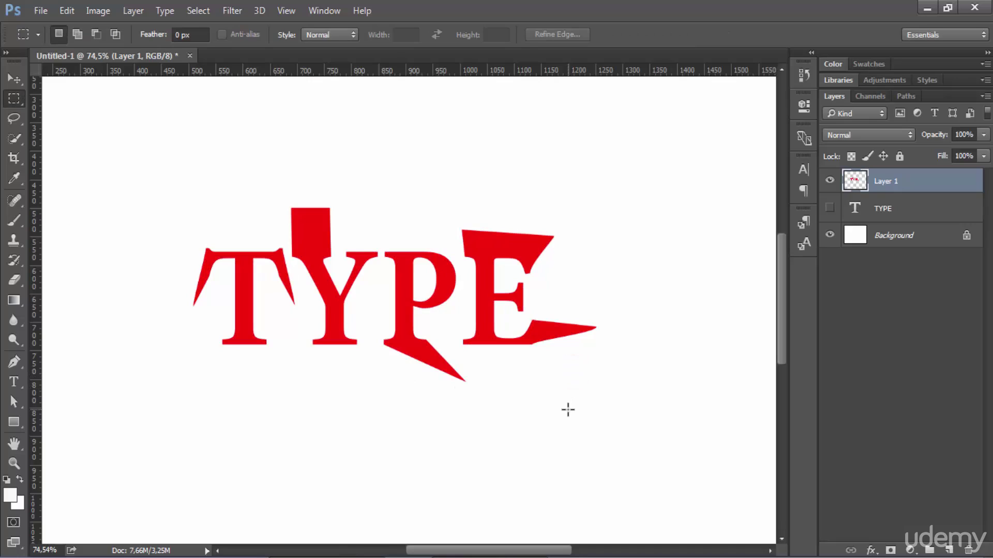